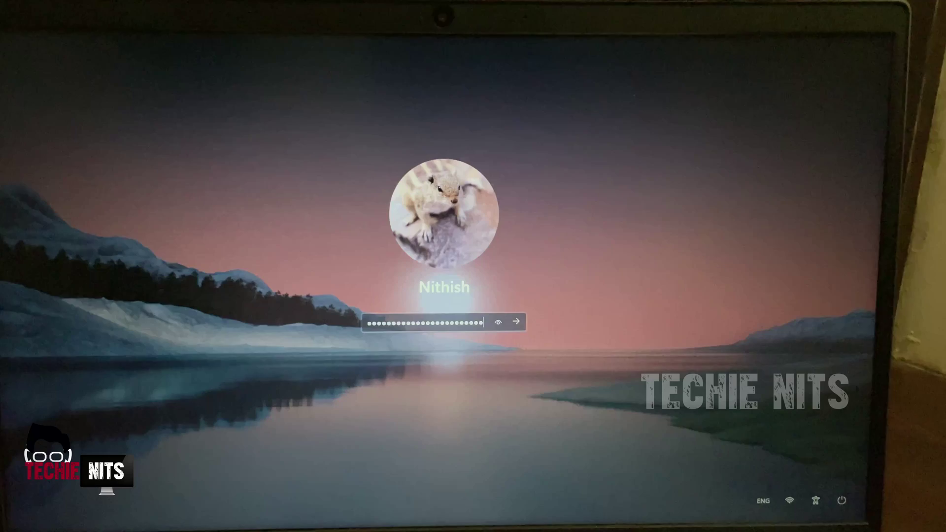
Step: Sign in at the lock screen, deleting the stray 'a' the stuck keyboard typed
key("Return")
key("Return")
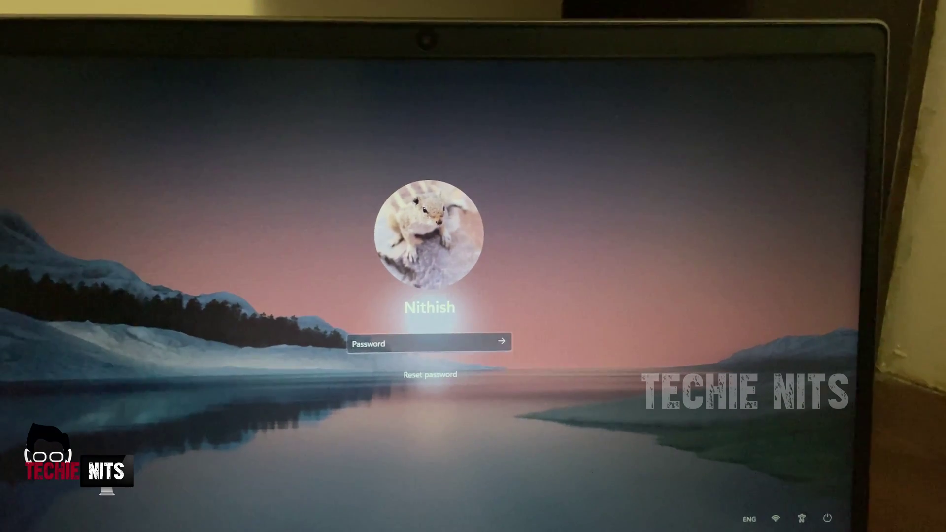
type("a")
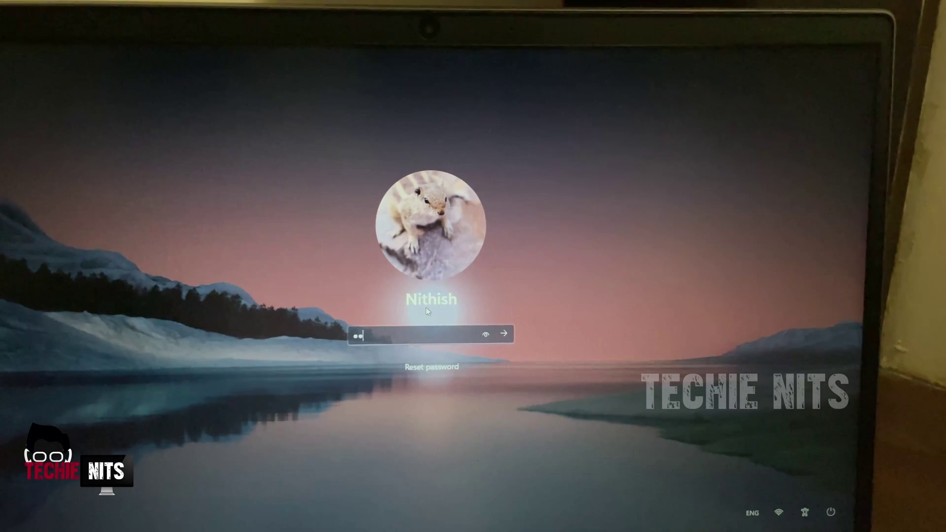
key("BackSpace")
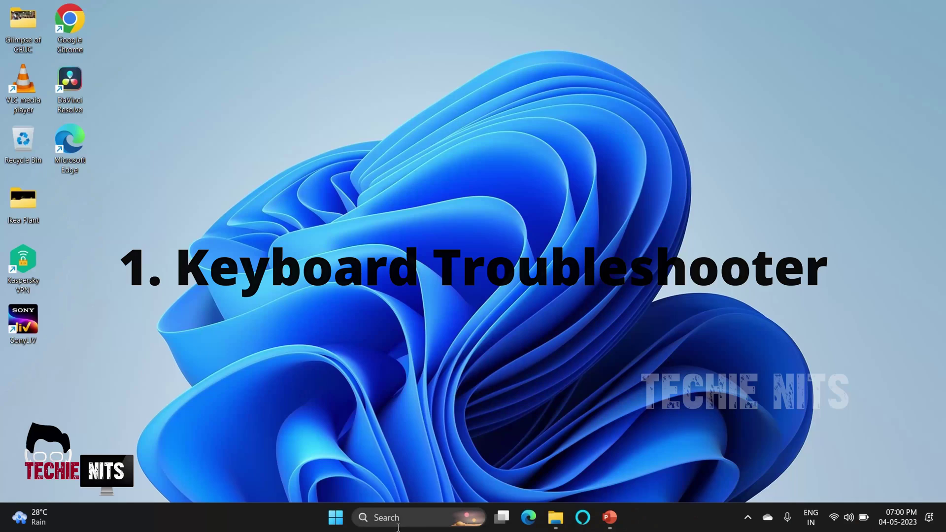
Step: Run the 'Find and fix keyboard problems' troubleshooter, found by searching 'keyboard troubl'
left_click(398, 519)
type("ke")
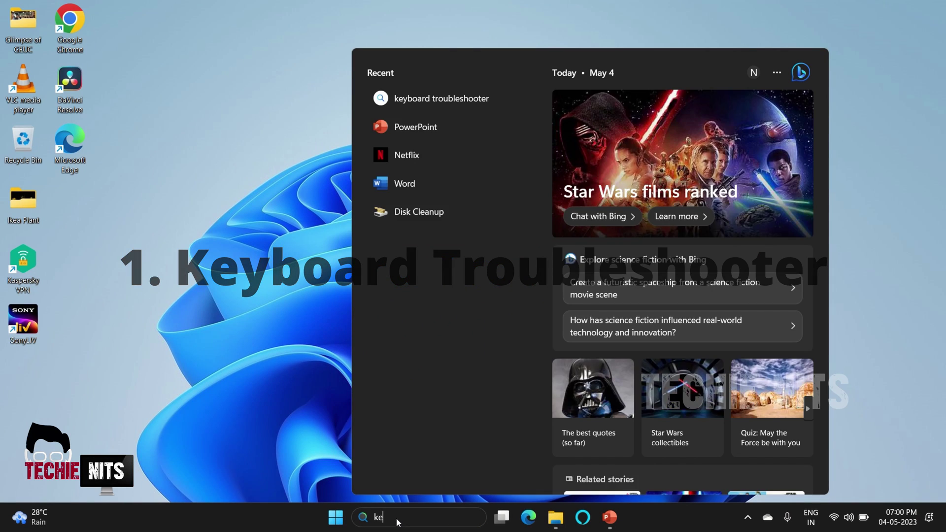
type("yboard t")
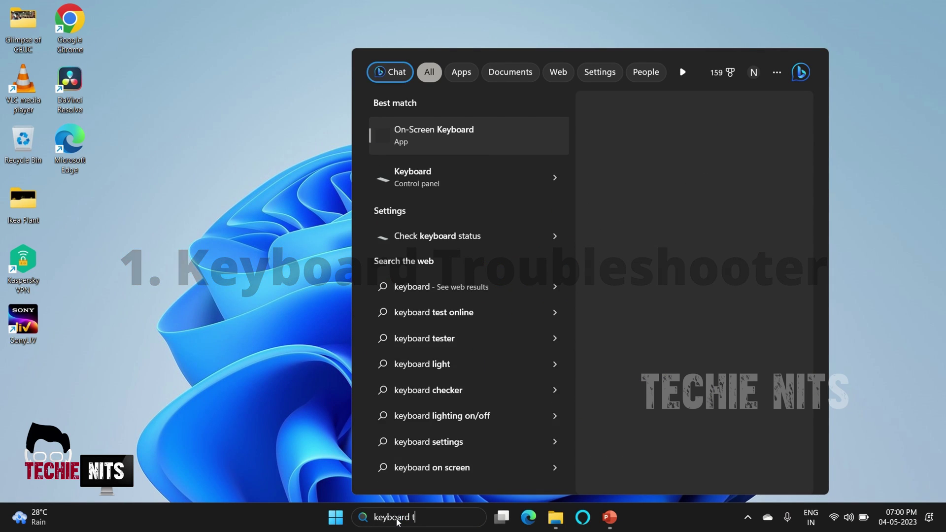
type("roubl")
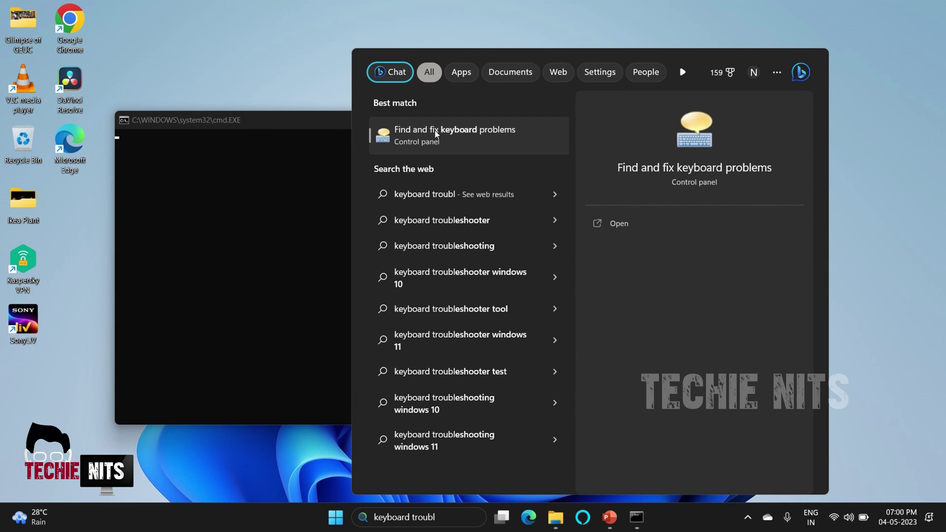
left_click(435, 133)
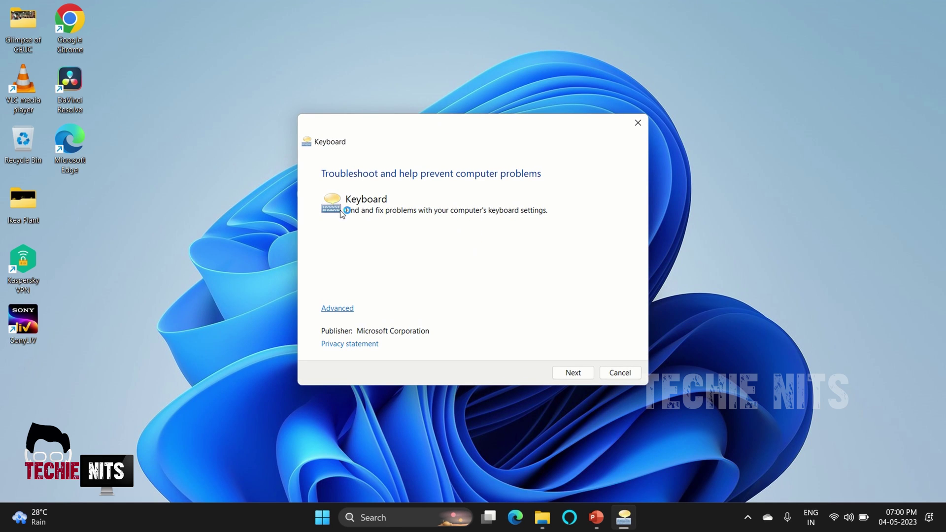
left_click(572, 374)
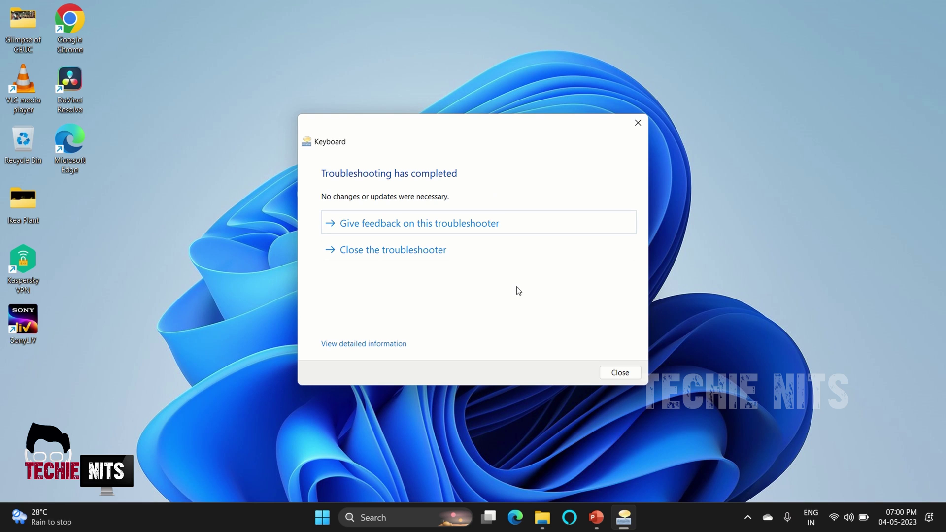
Step: Close the finished troubleshooter and open Device Manager from search
key("Escape")
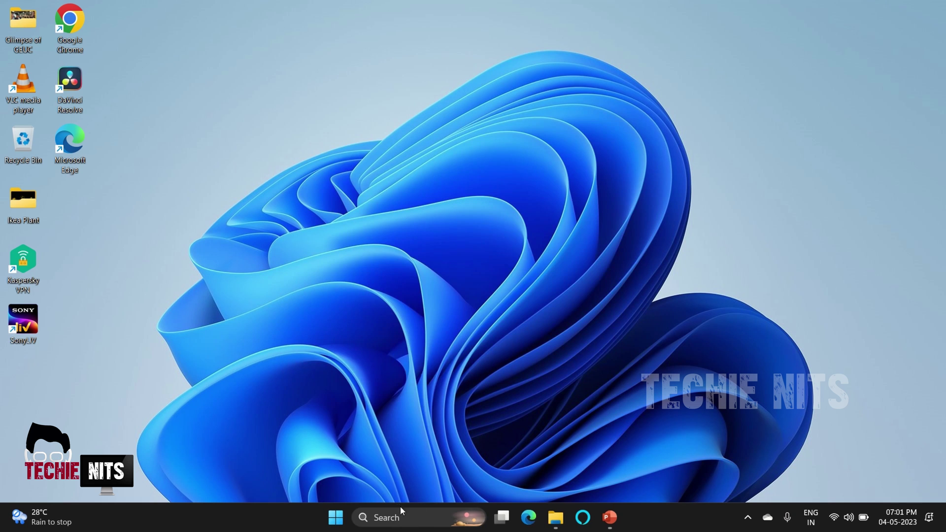
left_click(400, 517)
type("device Manager")
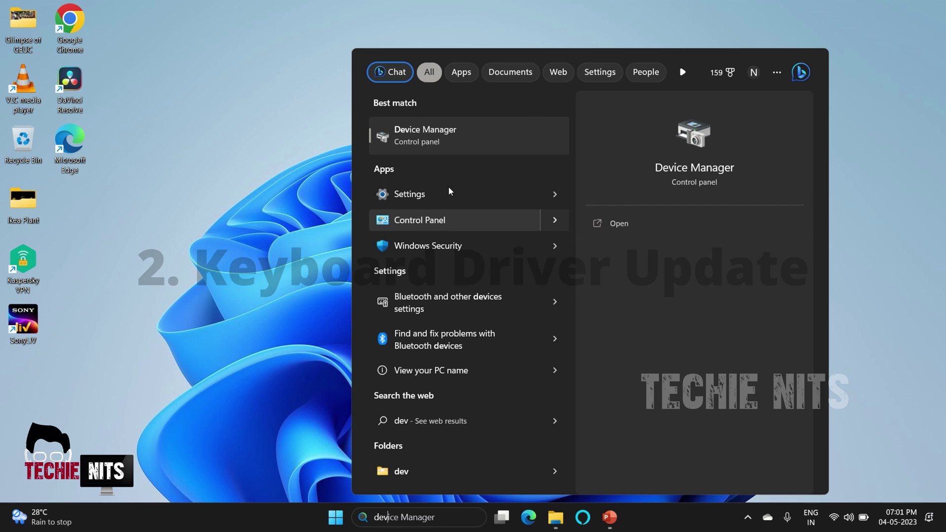
left_click(447, 141)
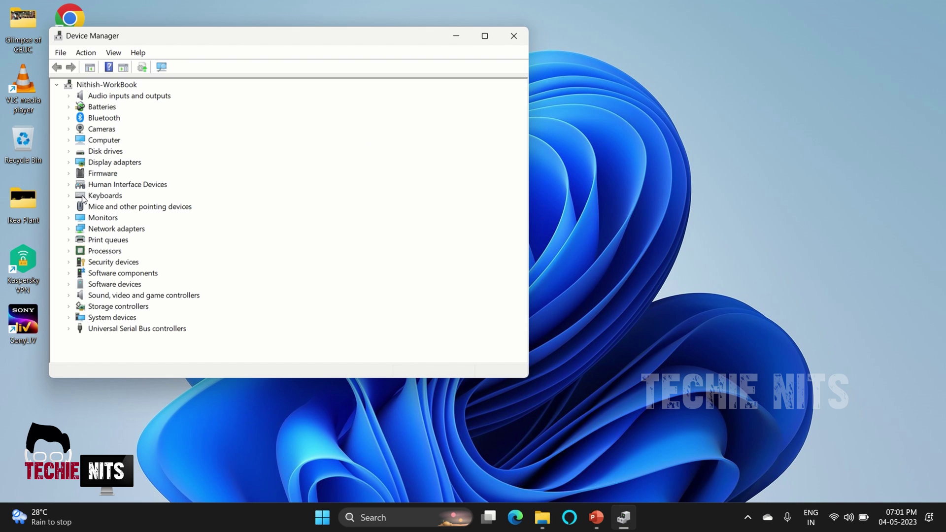
Step: Search automatically for a newer Standard PS/2 Keyboard driver; the best one is already installed
left_click(70, 196)
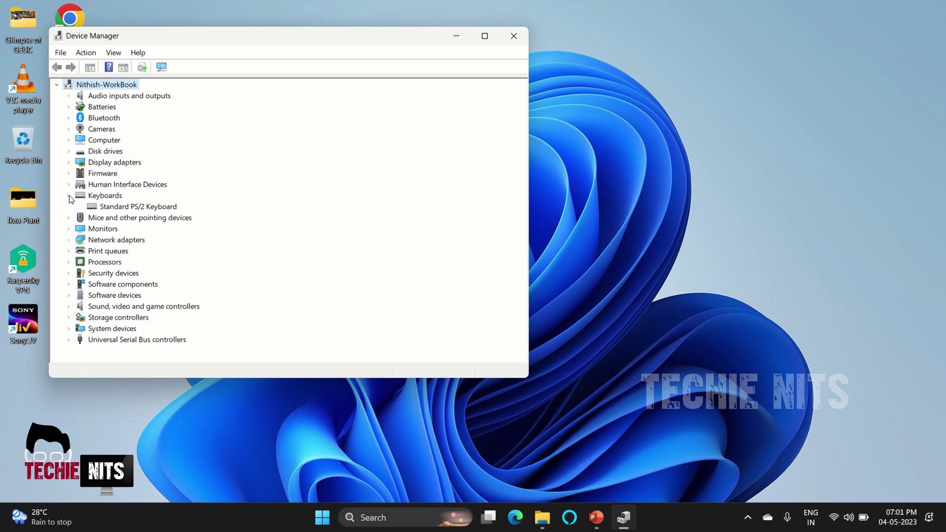
left_click(134, 207)
right_click(134, 211)
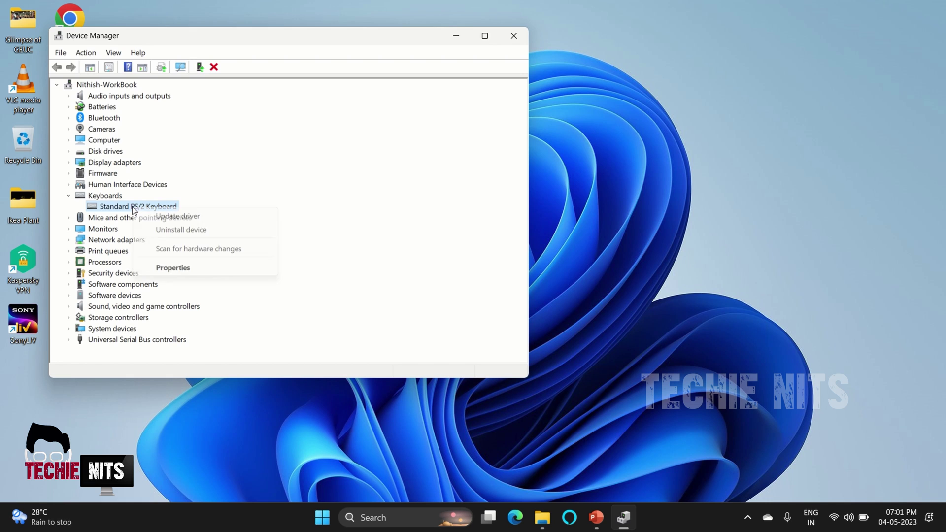
left_click(173, 219)
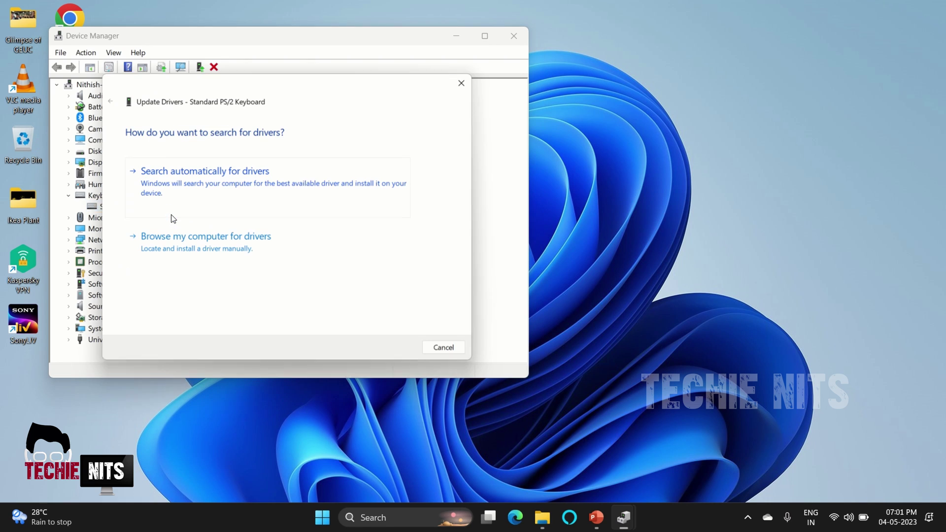
left_click(221, 189)
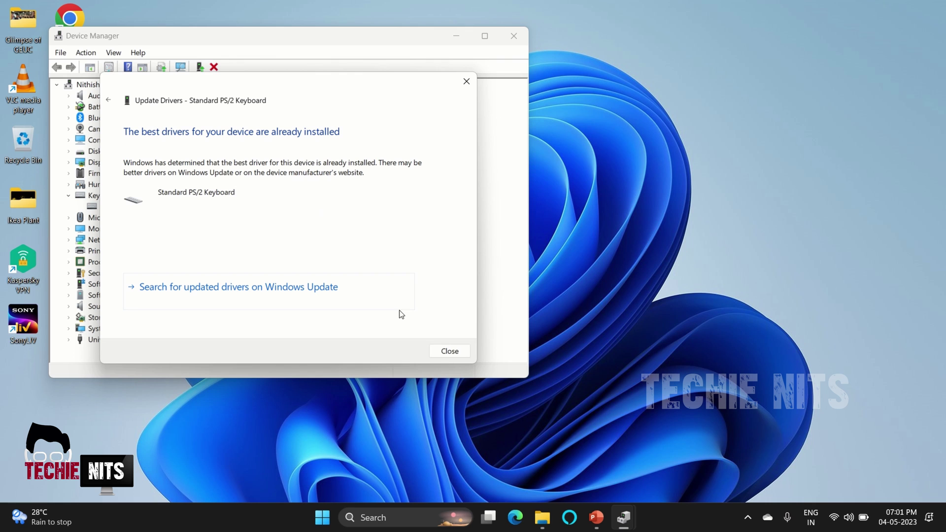
left_click(449, 352)
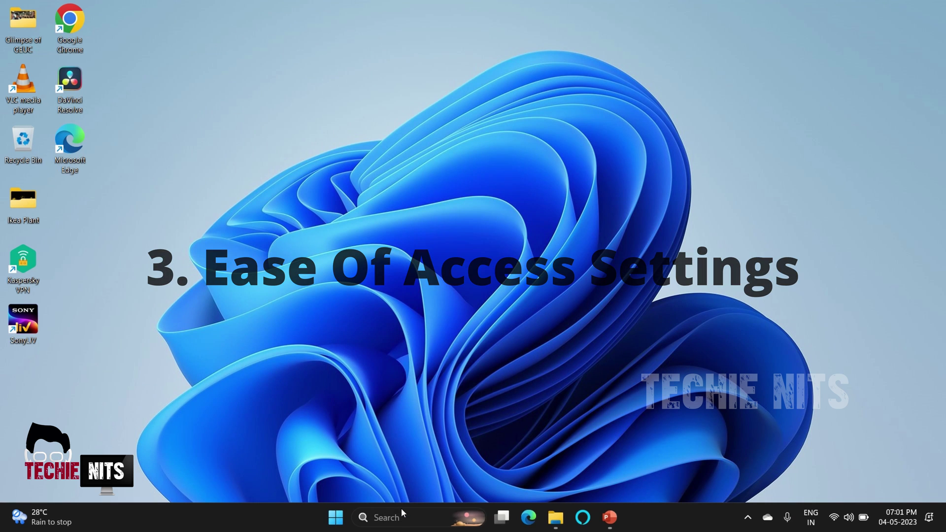
Step: Go to Control Panel's Ease of Access Center > 'Make the keyboard easier to use'
key("super+s")
type("control")
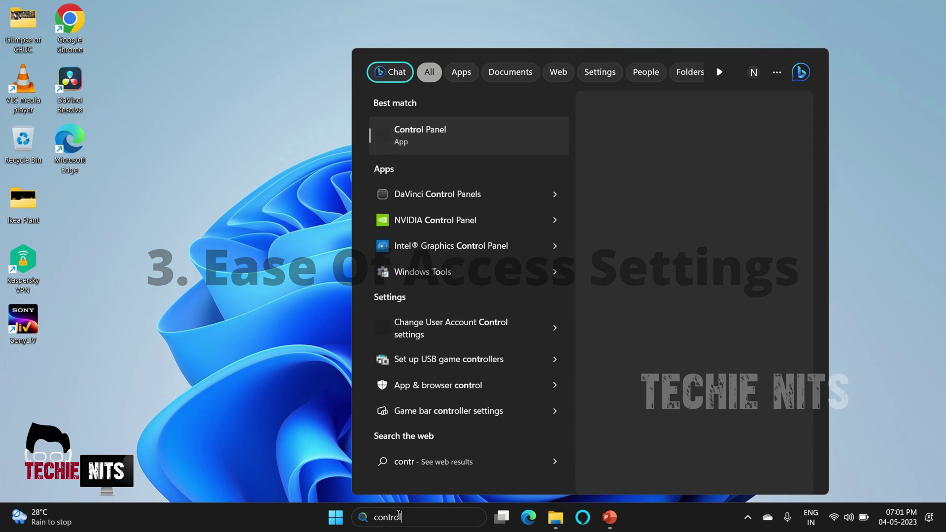
type(" panel")
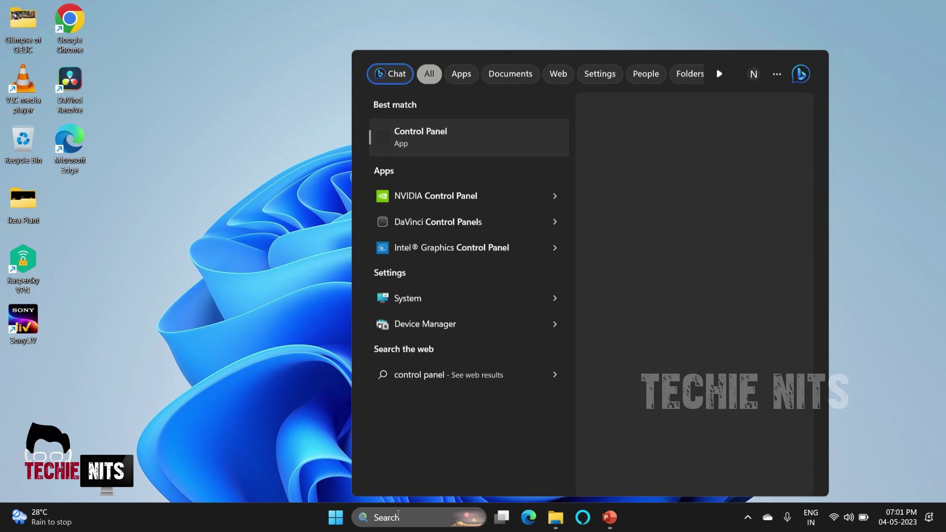
key("Return")
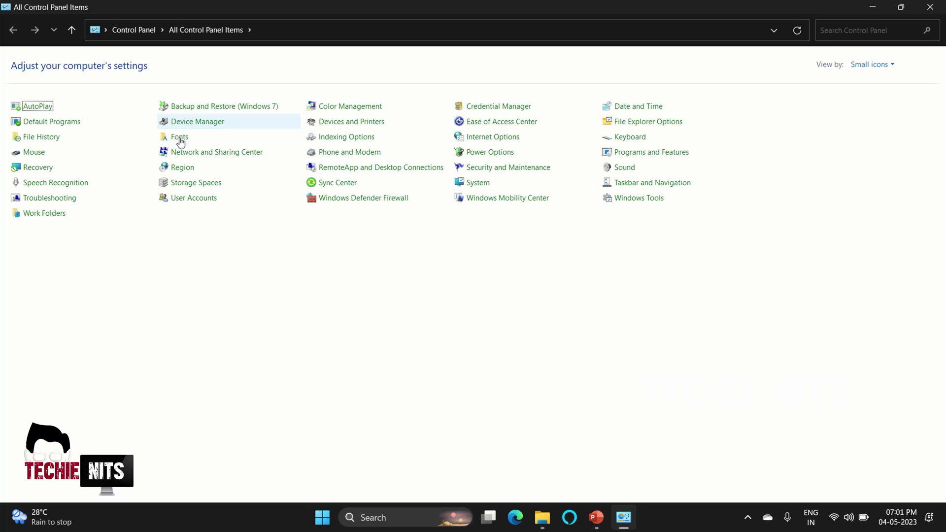
left_click(506, 126)
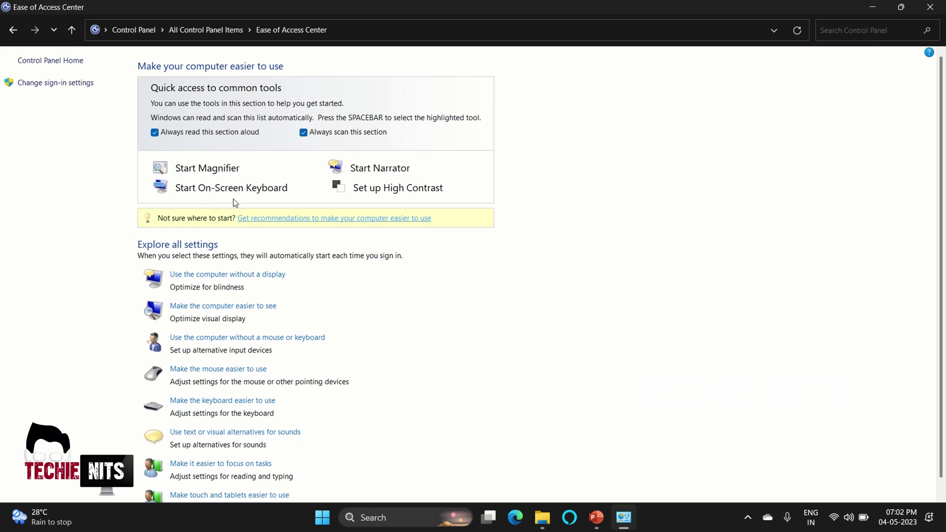
scroll(318, 268, "down", 1)
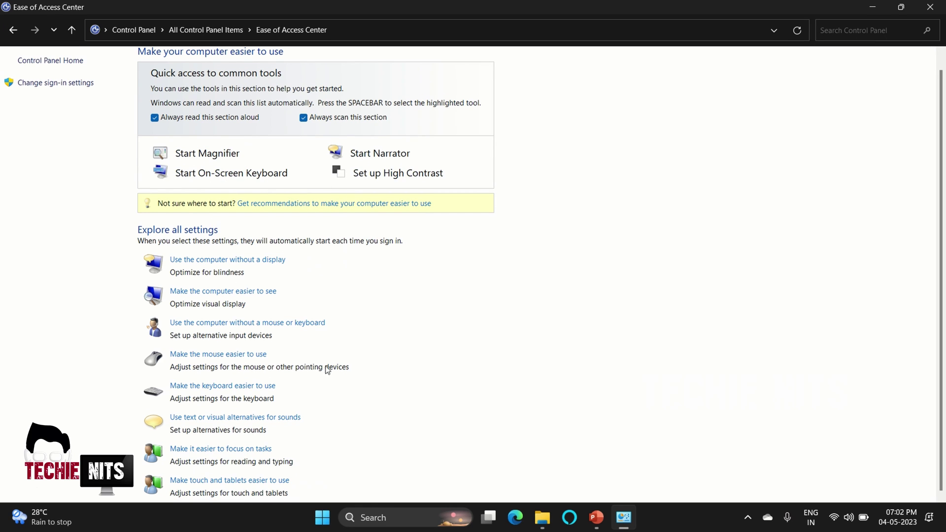
left_click(244, 386)
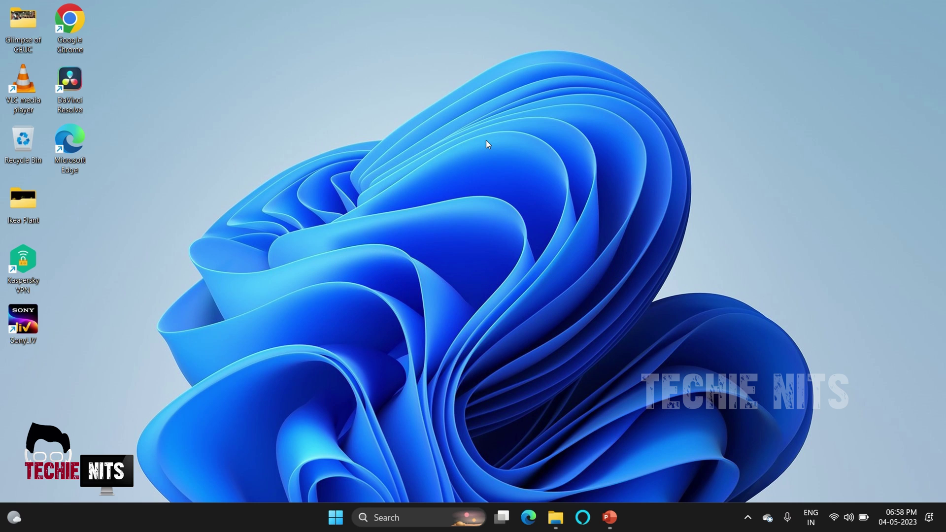
Step: Start installing the 2023-04 Cumulative Update Preview (KB5025305) in Windows Update, then minimize Settings
left_click(410, 518)
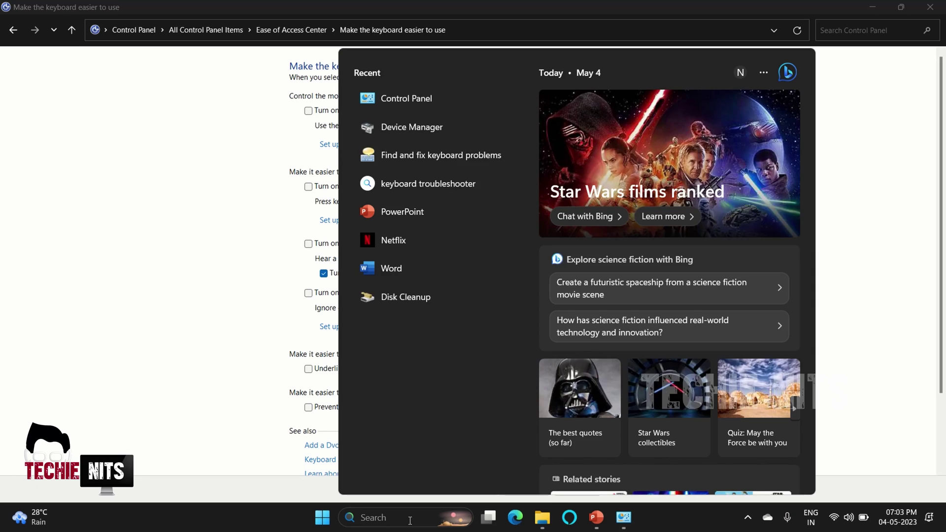
type("win")
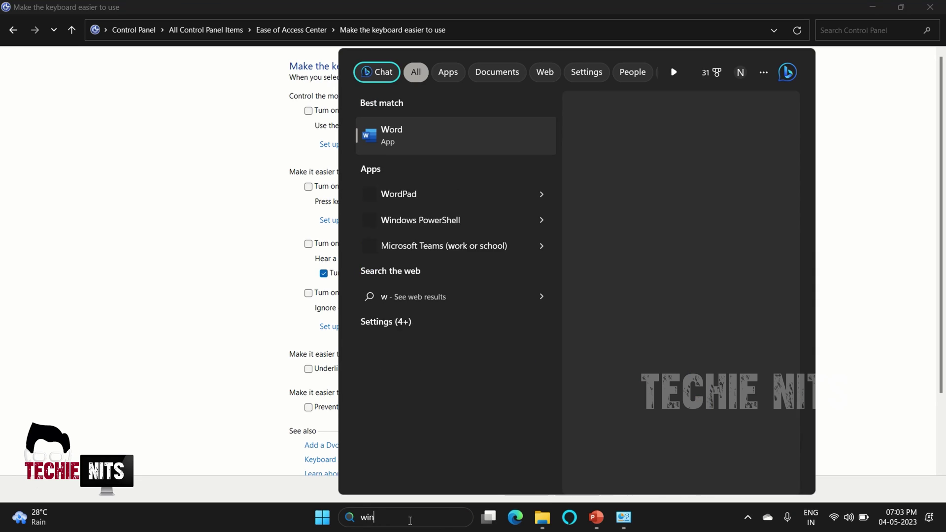
type("dows")
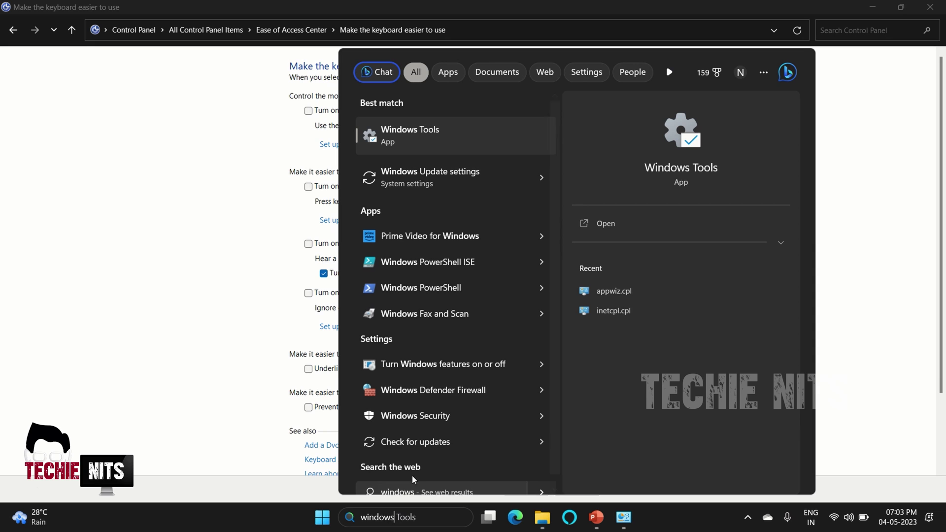
left_click(444, 443)
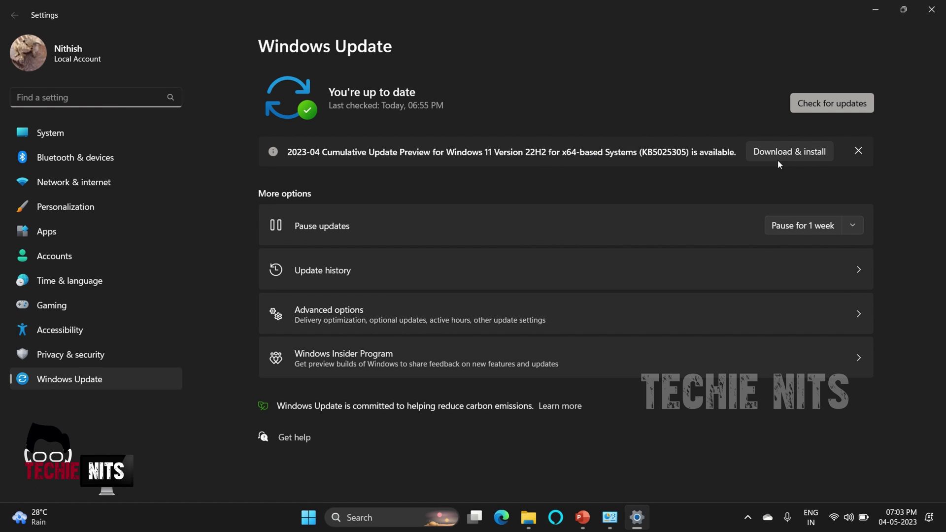
left_click(782, 154)
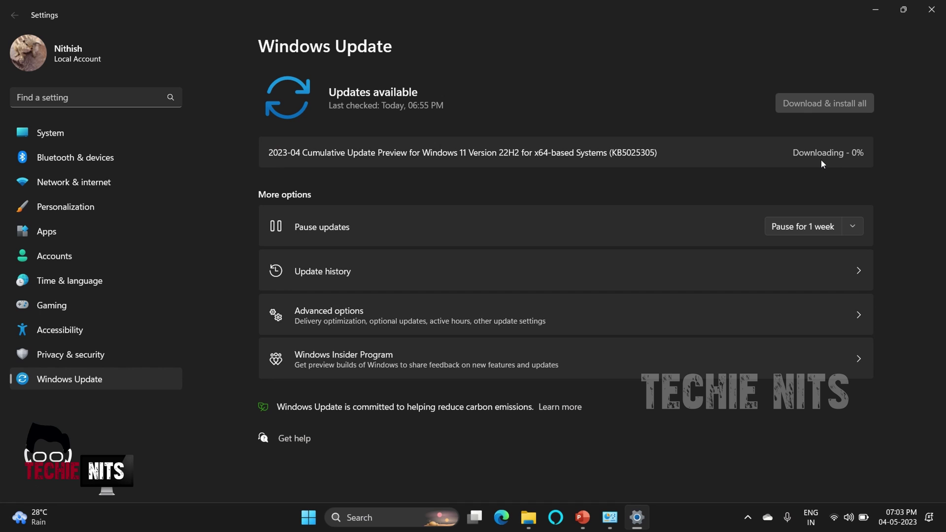
left_click(876, 11)
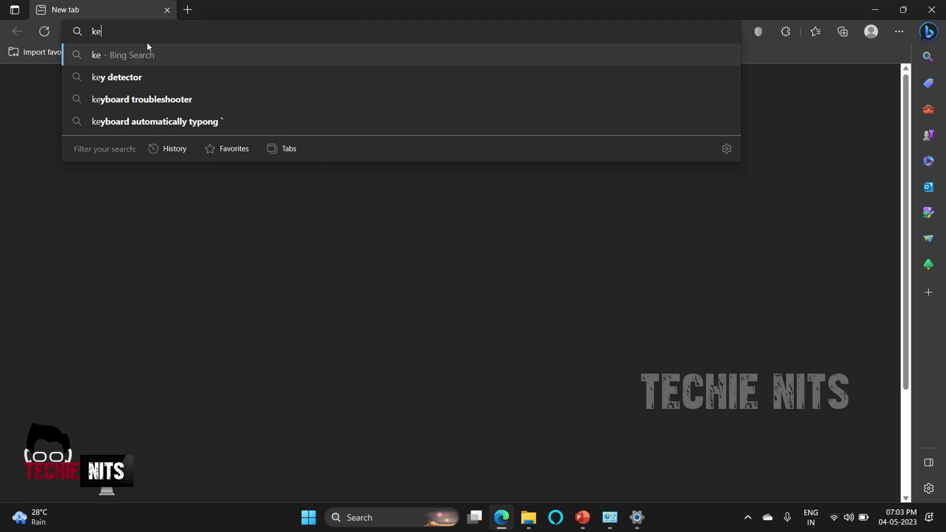
Step: Search Bing for 'keyboard key online test' and open the keyboard-tester.com result
type("yboard key")
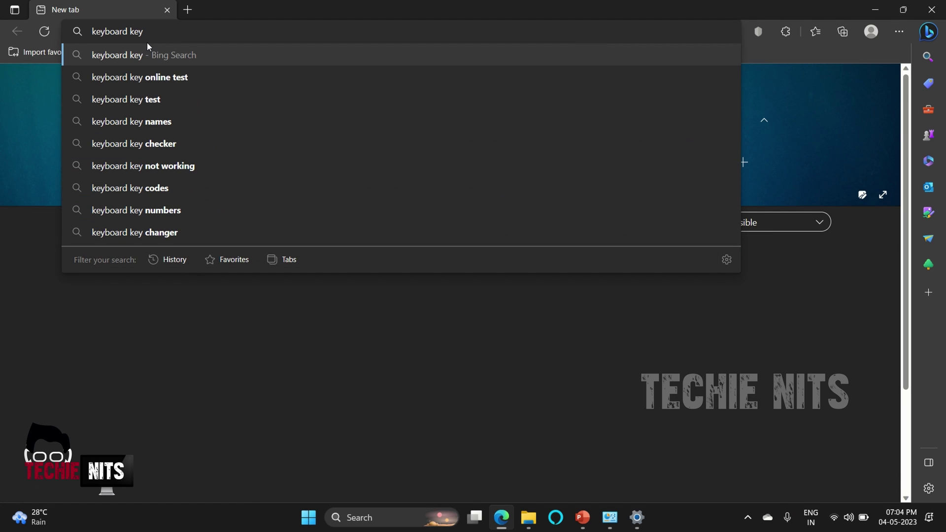
left_click(170, 76)
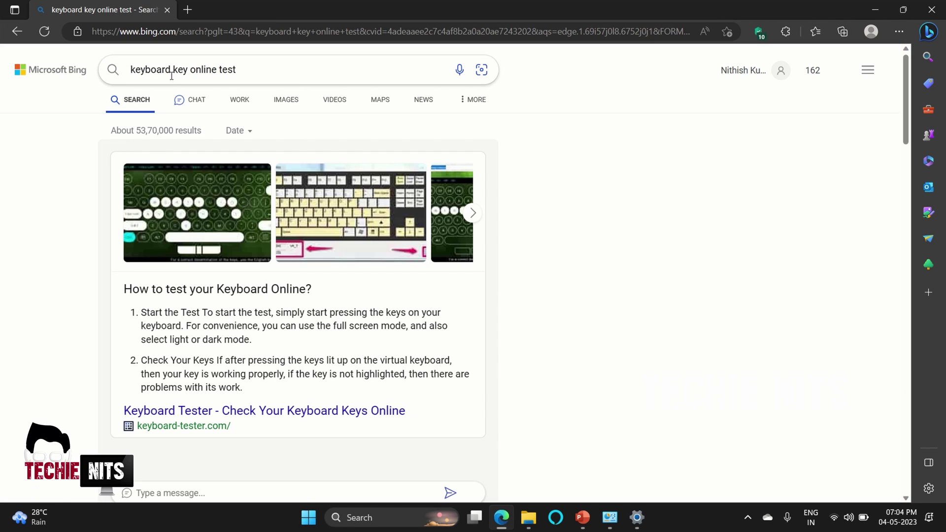
scroll(238, 355, "down", 1)
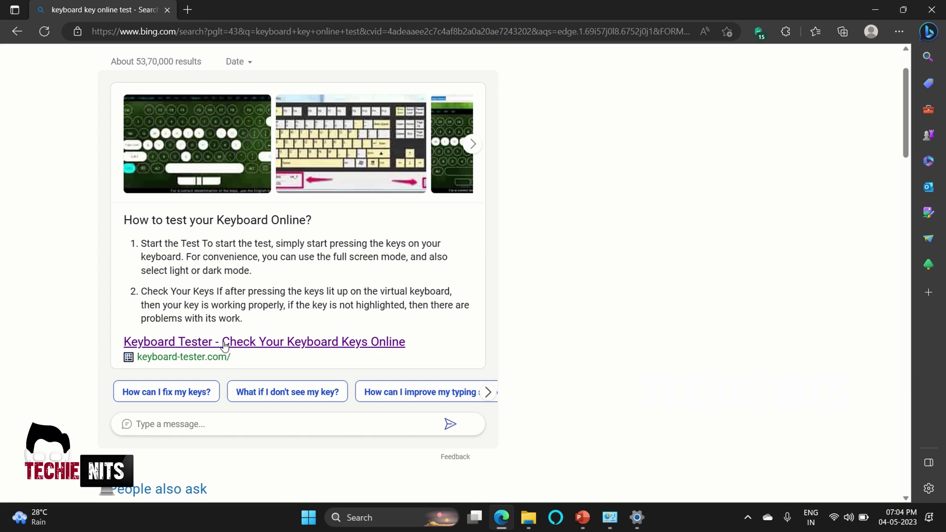
left_click(224, 343)
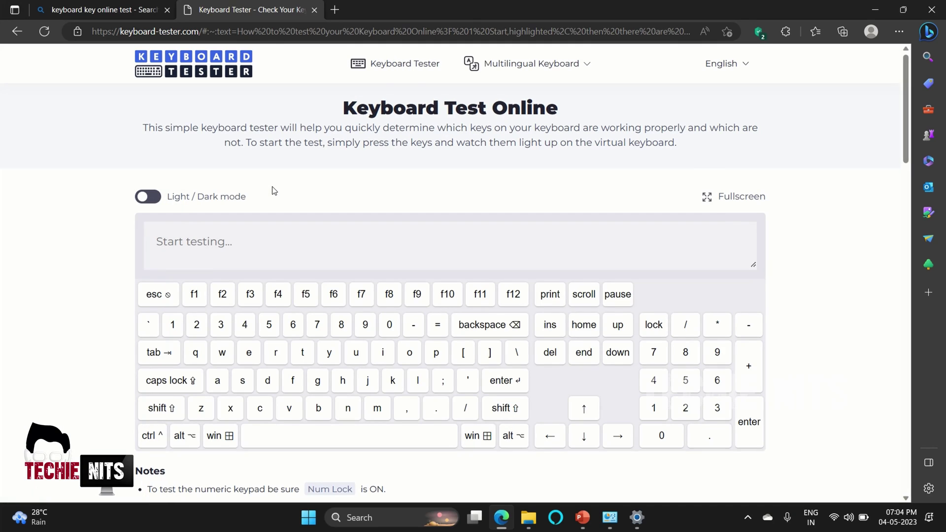
Step: Test backtick and W in Keyboard Tester, logging four backticks and a W
key("grave")
left_click(149, 331)
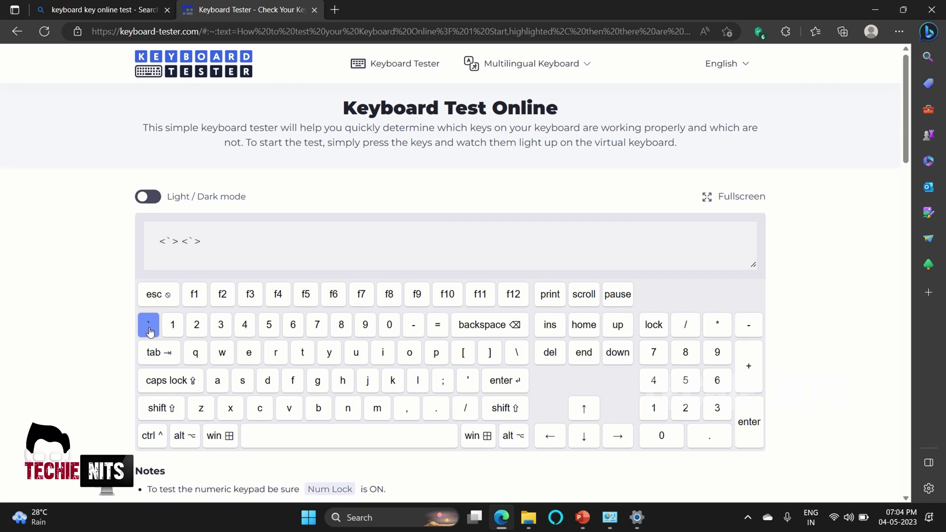
left_click(150, 330)
key("w")
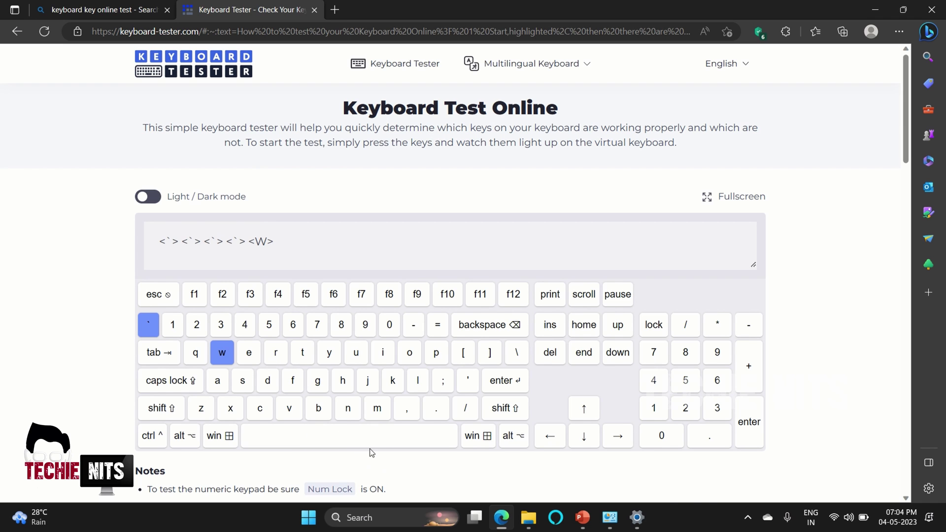